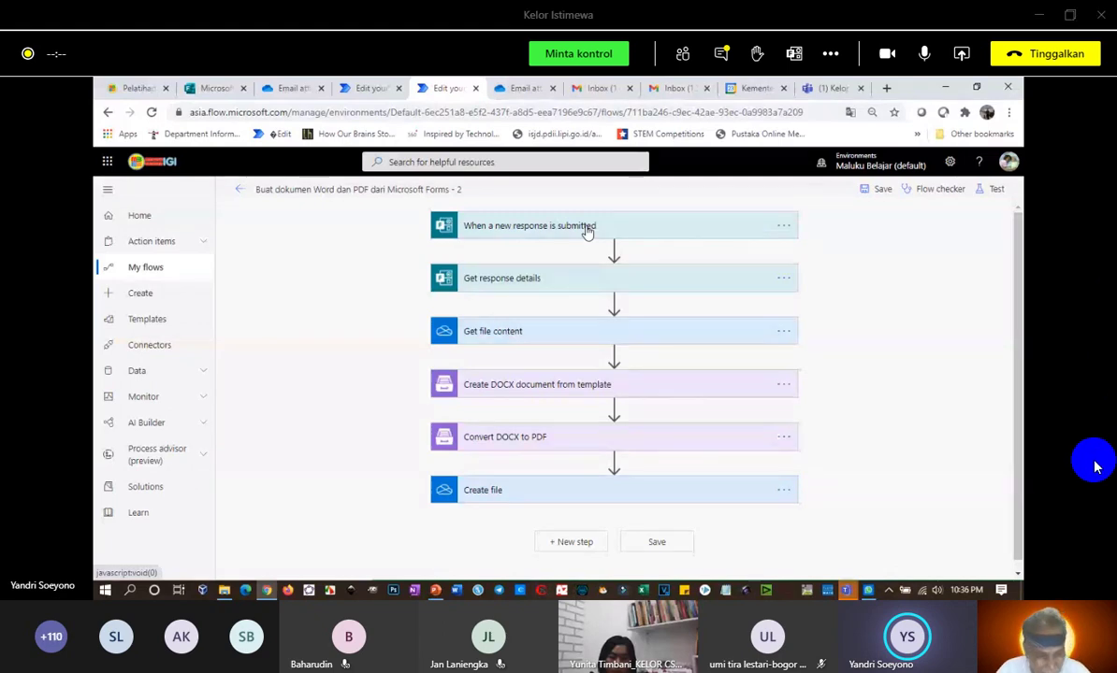
Expand the form trigger, Get response details, Get file content and Create DOCX document from template to review their settings.
{"action": "left_click", "coordinate": [586, 229]}
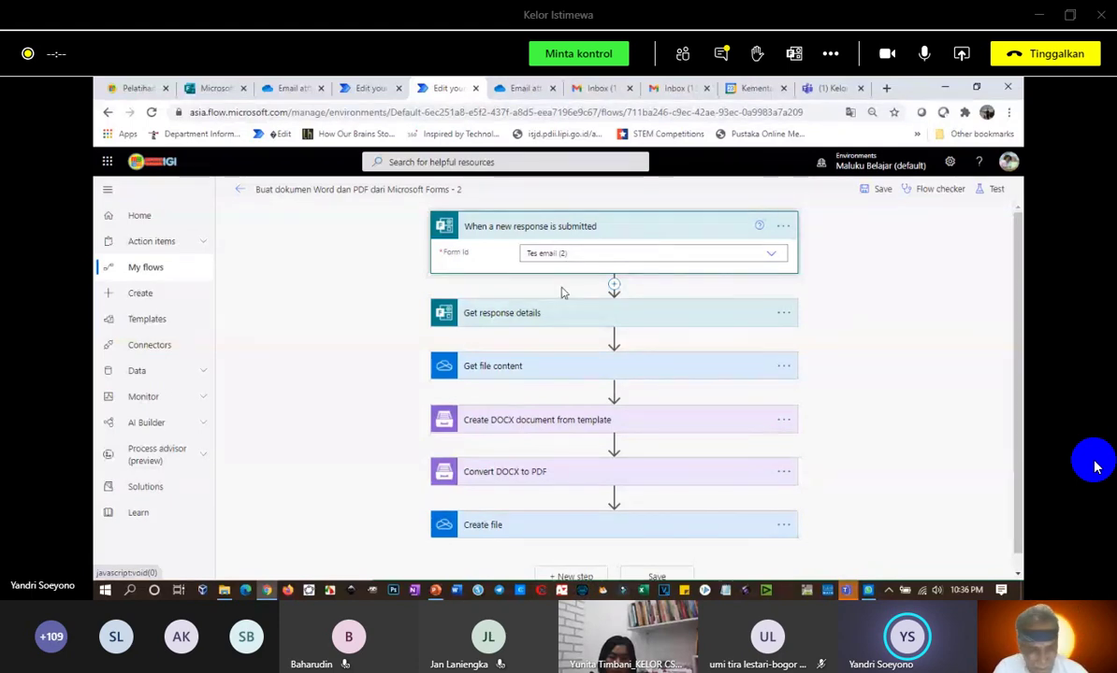
{"action": "left_click", "coordinate": [547, 315]}
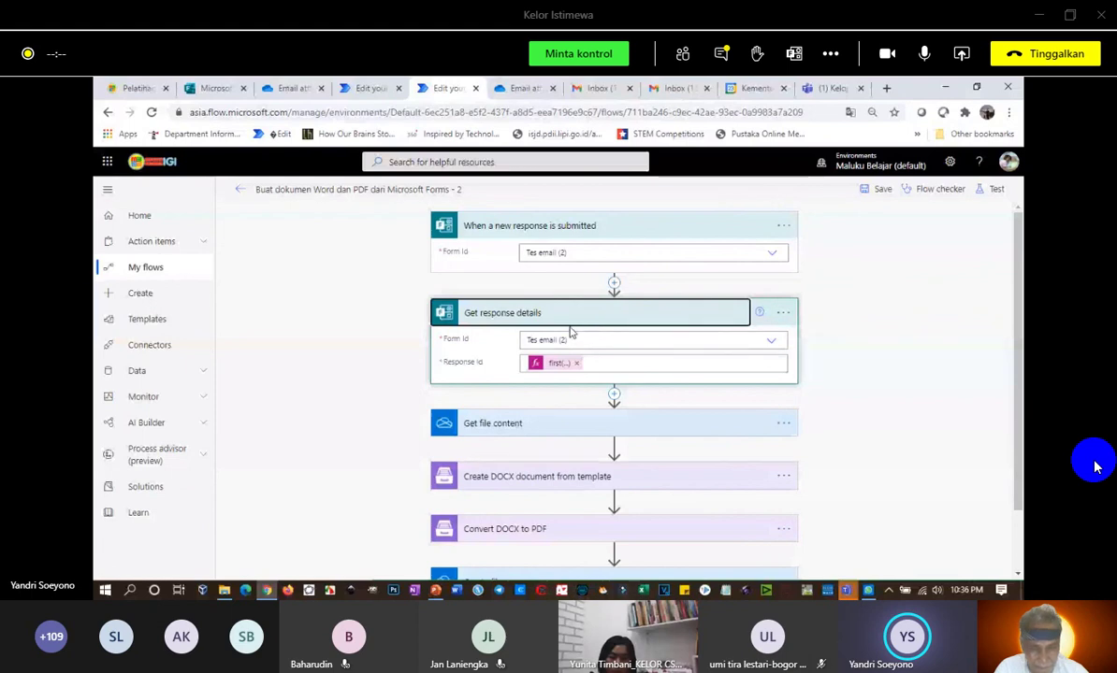
{"action": "scroll", "coordinate": [569, 329], "scroll_direction": "down", "scroll_amount": 1}
{"action": "left_click", "coordinate": [568, 356]}
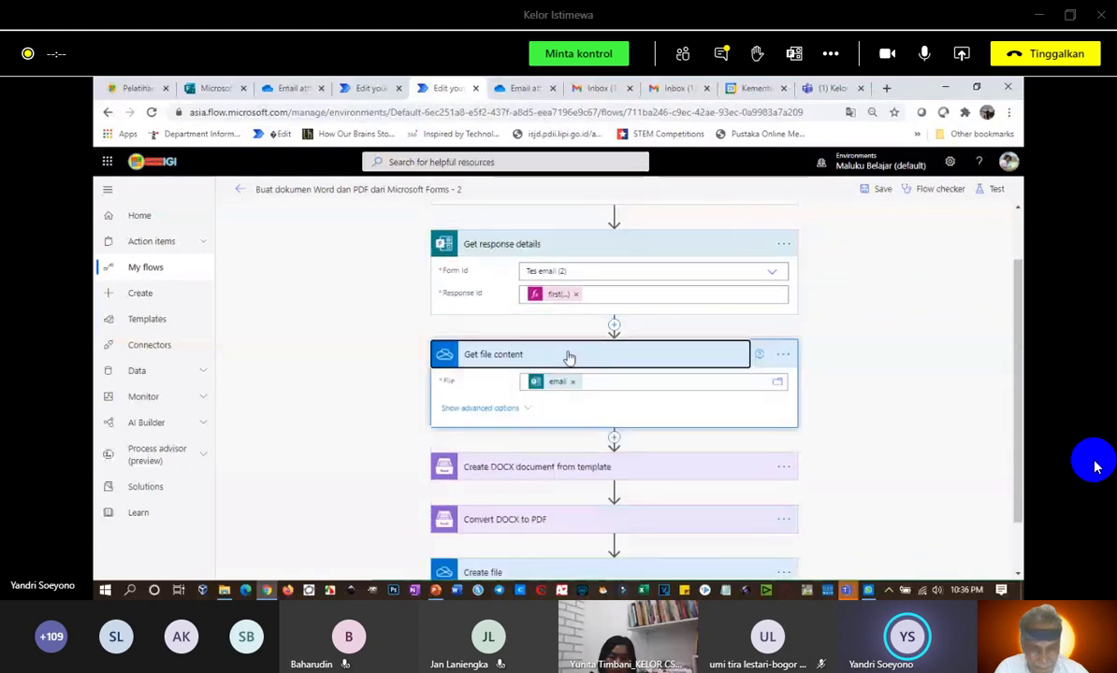
{"action": "scroll", "coordinate": [575, 374], "scroll_direction": "down", "scroll_amount": 1}
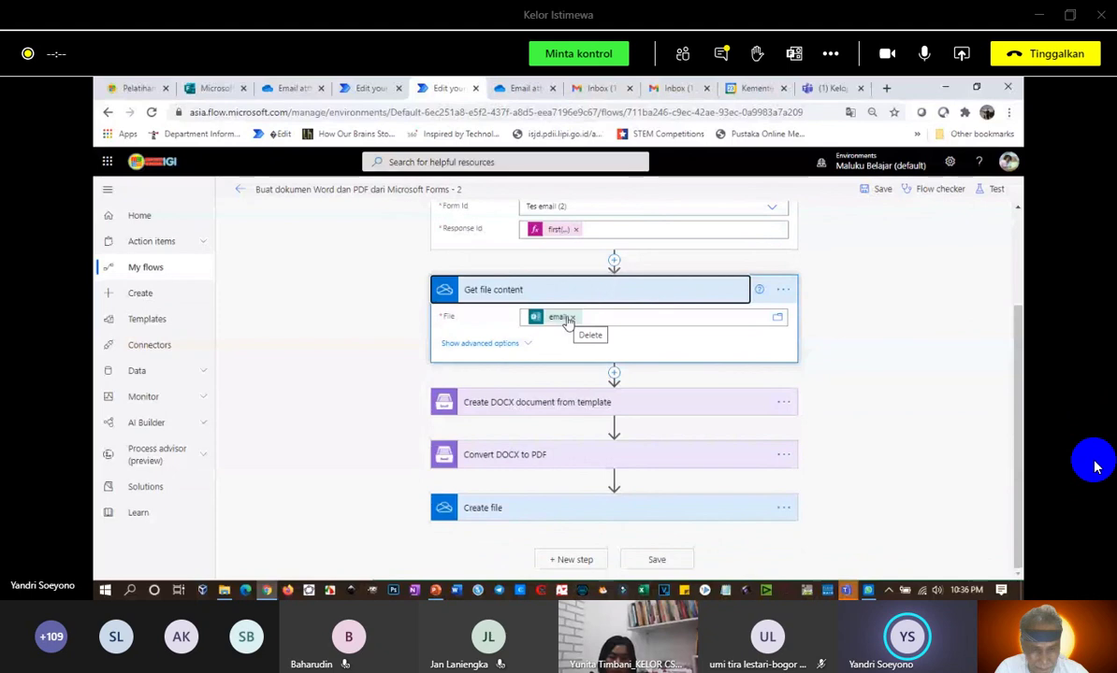
{"action": "left_click", "coordinate": [558, 403]}
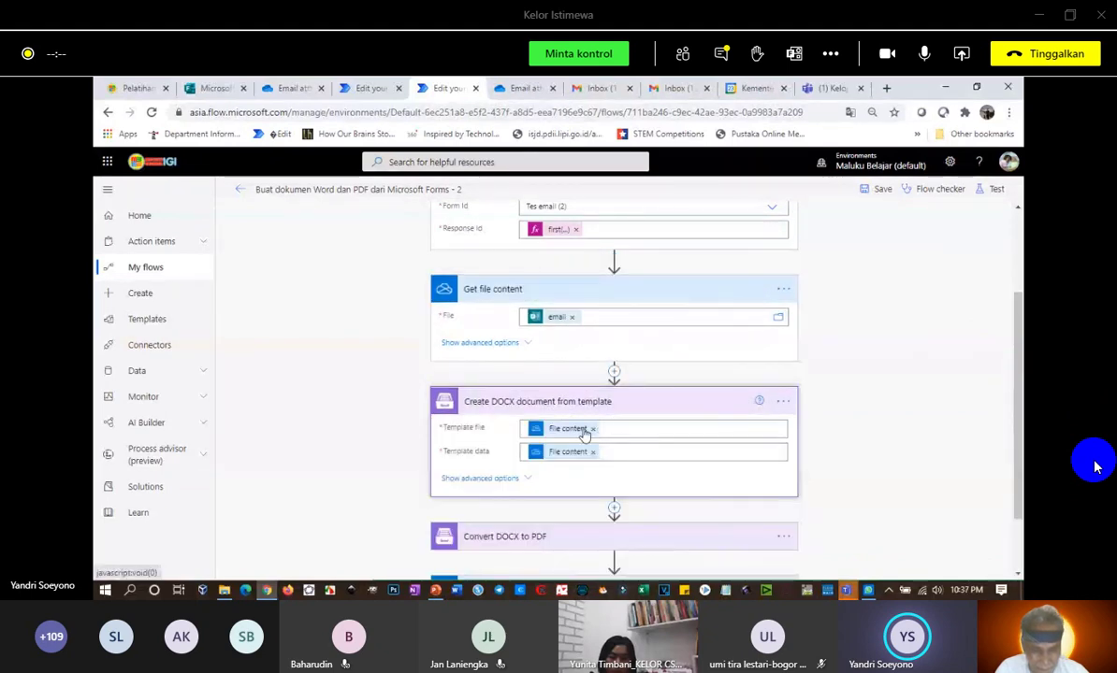
{"action": "scroll", "coordinate": [616, 428], "scroll_direction": "down", "scroll_amount": 1}
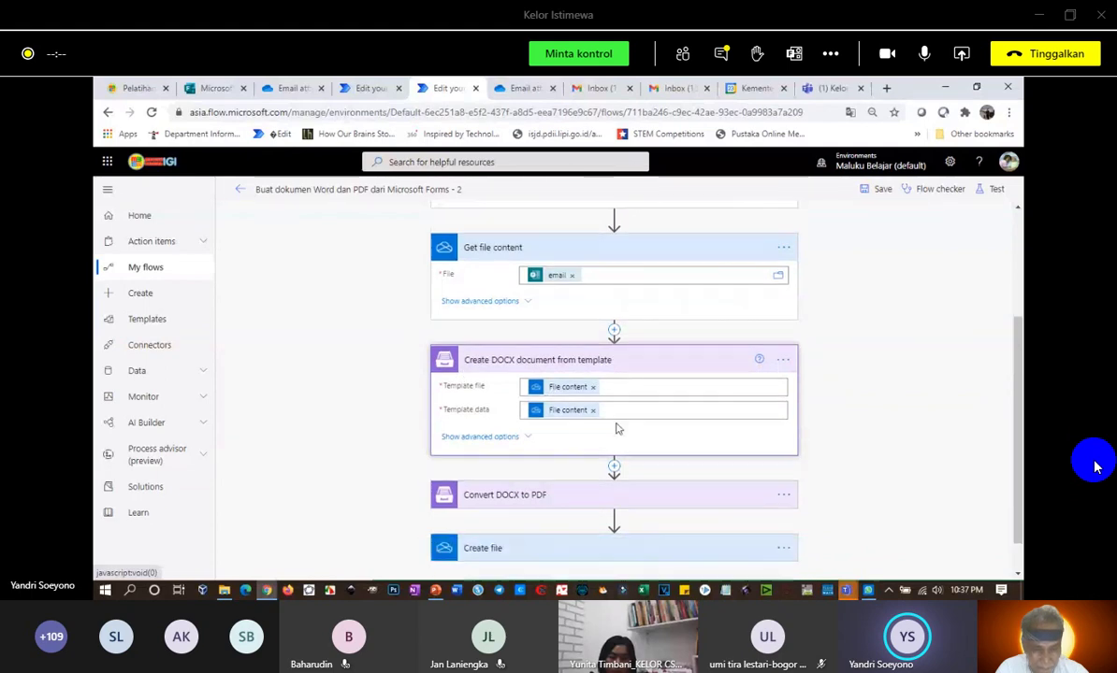
{"action": "scroll", "coordinate": [616, 428], "scroll_direction": "down", "scroll_amount": 1}
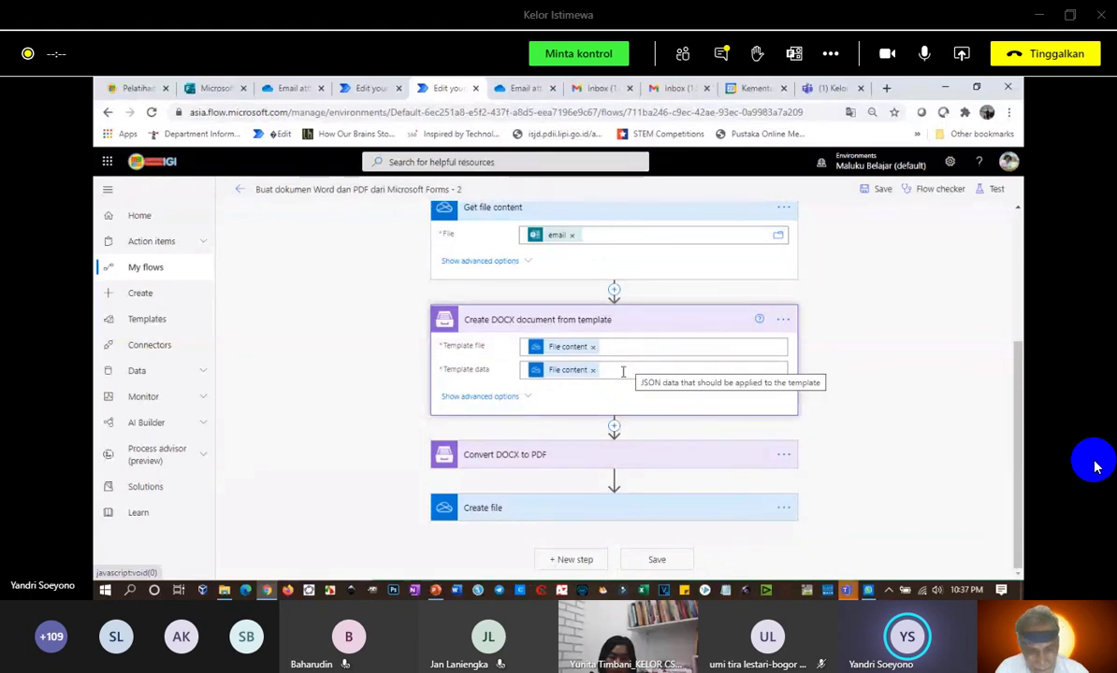
Show the advanced options of the DOCX template and Get file content actions, and expand Convert DOCX to PDF.
{"action": "left_click", "coordinate": [514, 398]}
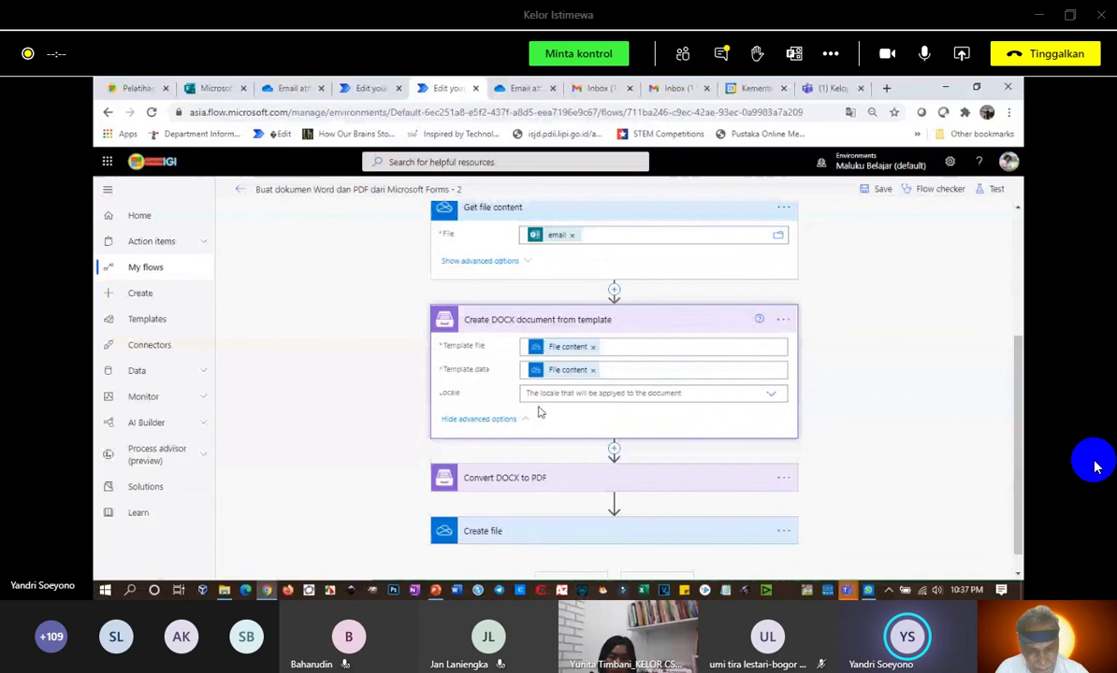
{"action": "left_click", "coordinate": [514, 262]}
{"action": "scroll", "coordinate": [514, 295], "scroll_direction": "down", "scroll_amount": 2}
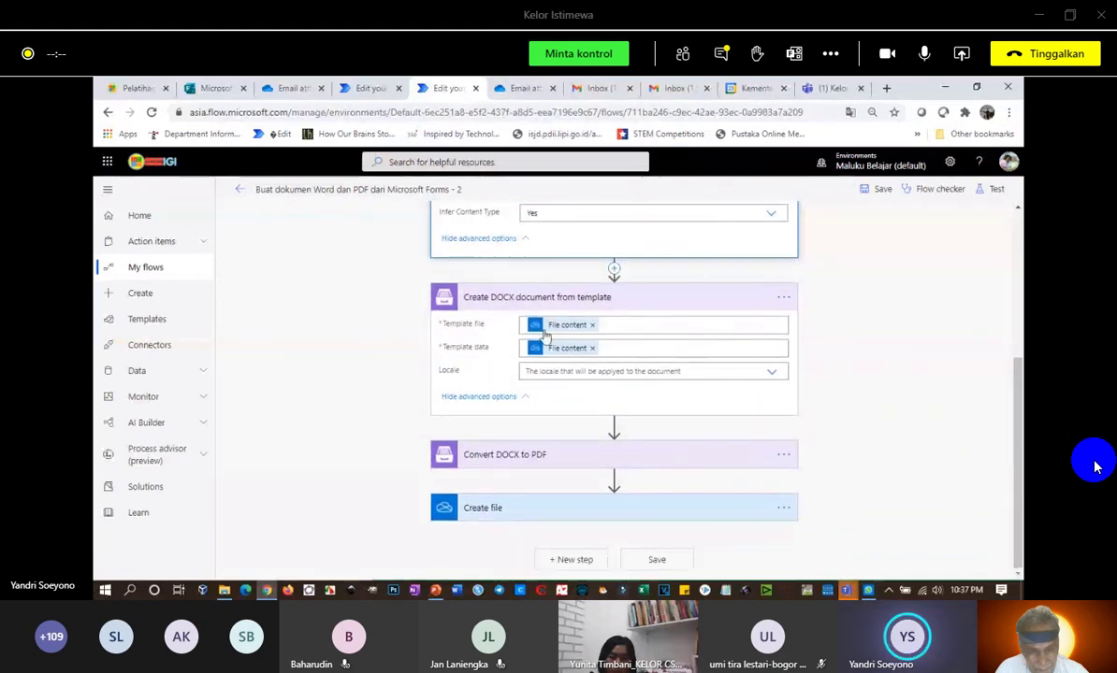
{"action": "left_click", "coordinate": [529, 456]}
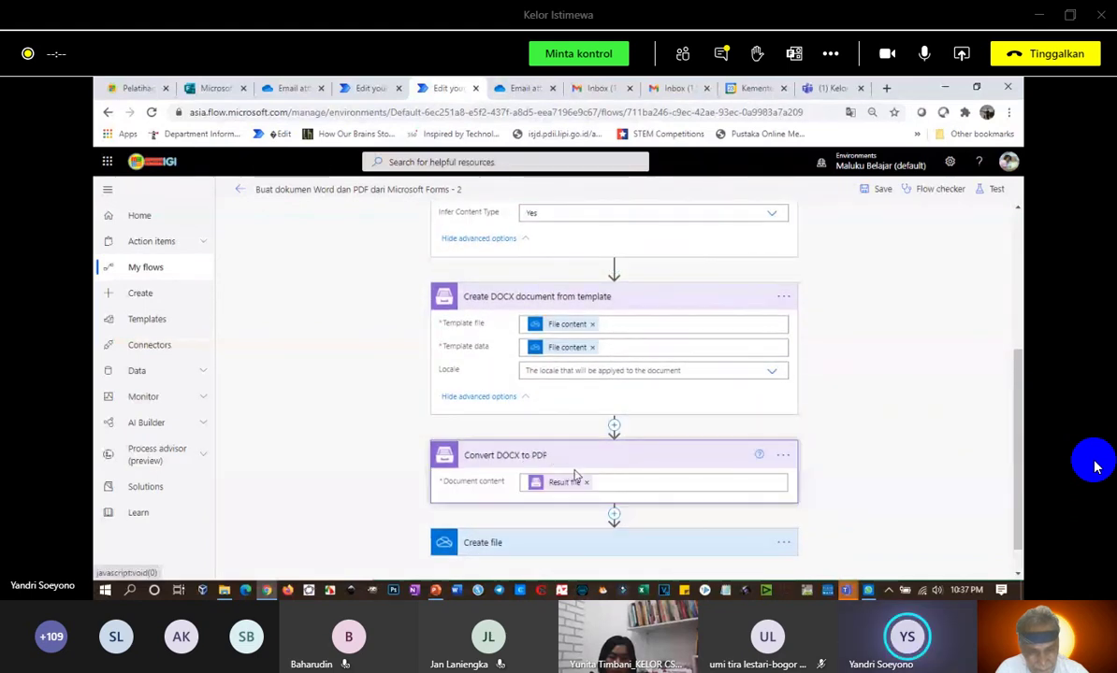
Examine how the form, file and template fields are linked across the flow, including Get file content's File field.
{"action": "scroll", "coordinate": [552, 359], "scroll_direction": "up", "scroll_amount": 5}
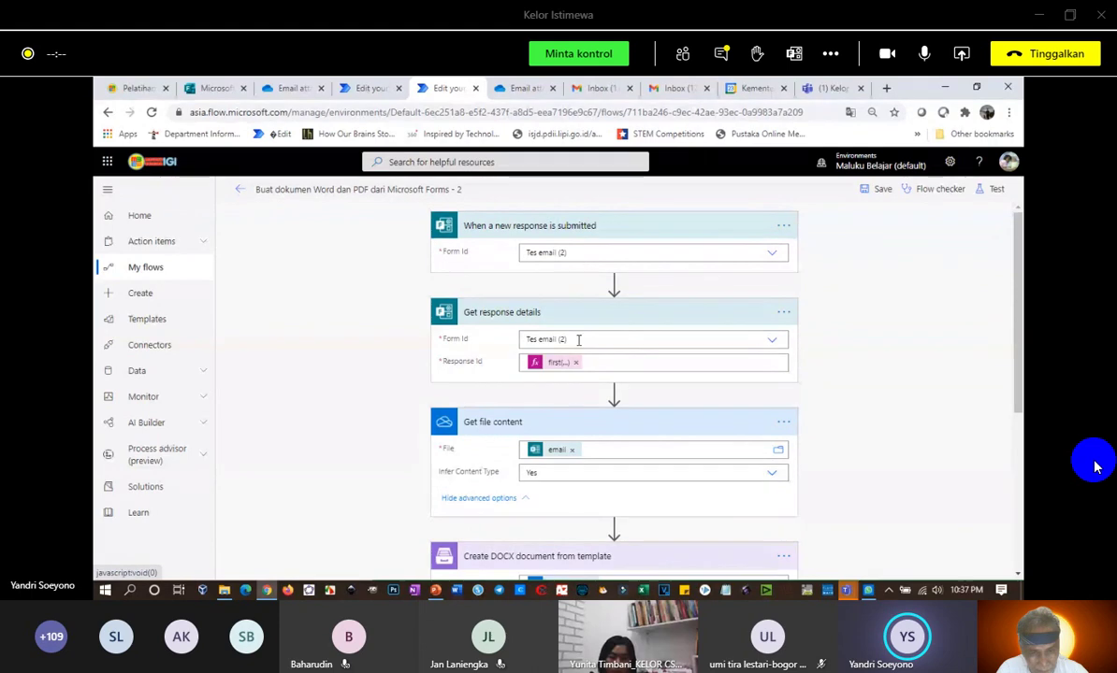
{"action": "scroll", "coordinate": [583, 339], "scroll_direction": "down", "scroll_amount": 1}
{"action": "scroll", "coordinate": [583, 336], "scroll_direction": "down", "scroll_amount": 1}
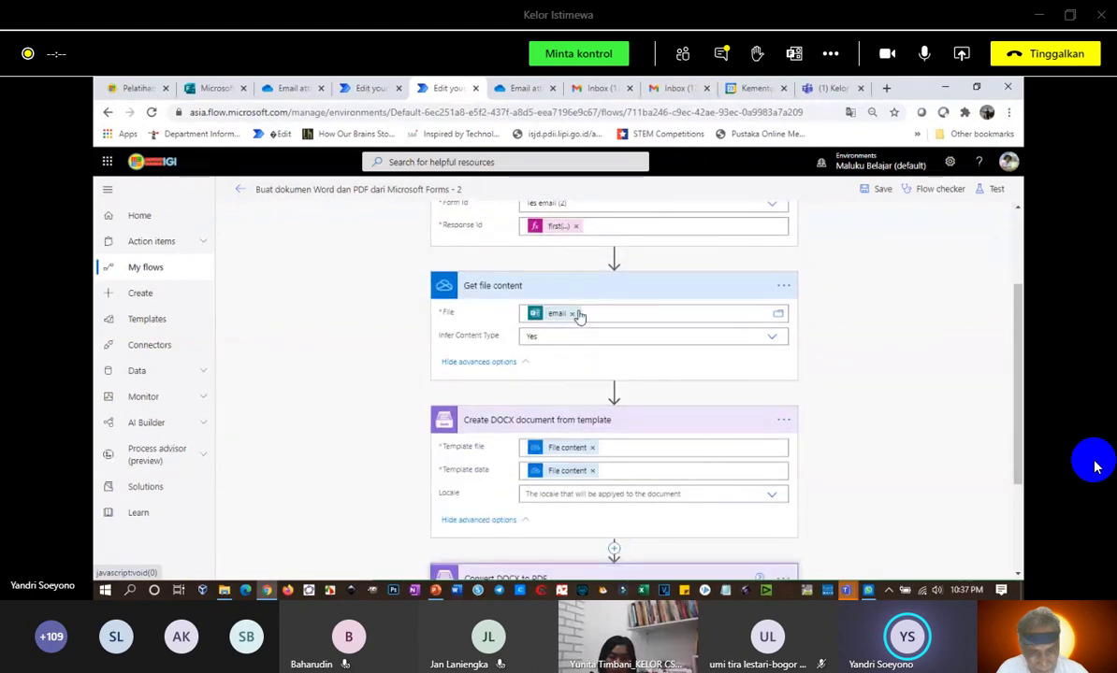
{"action": "scroll", "coordinate": [588, 327], "scroll_direction": "down", "scroll_amount": 1}
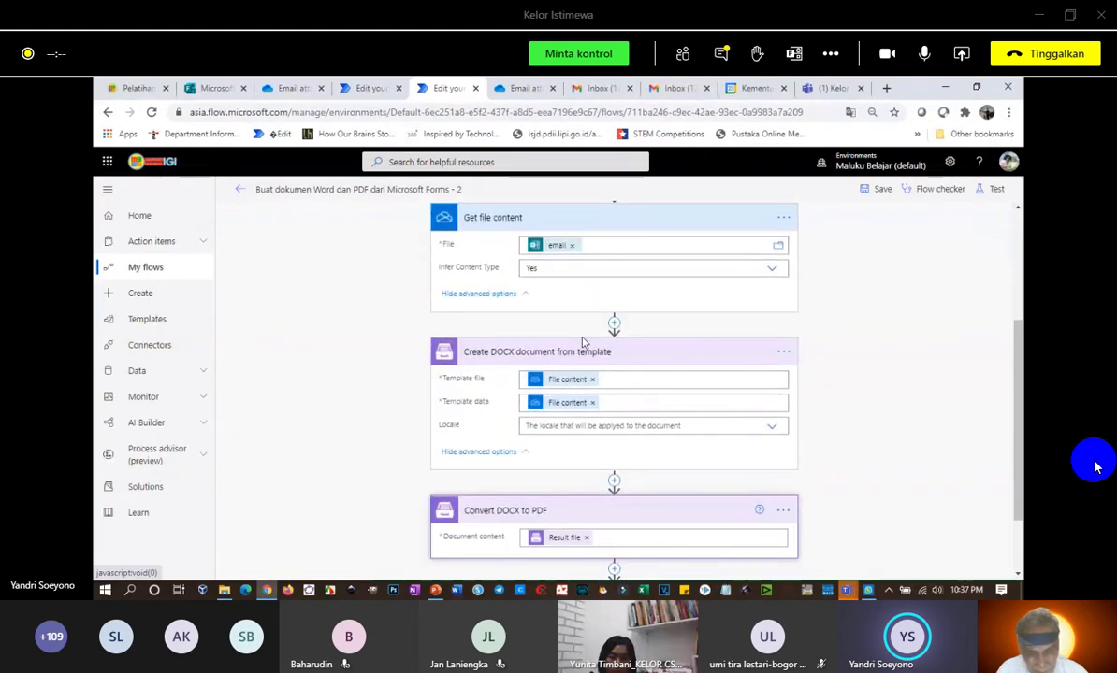
{"action": "scroll", "coordinate": [589, 339], "scroll_direction": "down", "scroll_amount": 1}
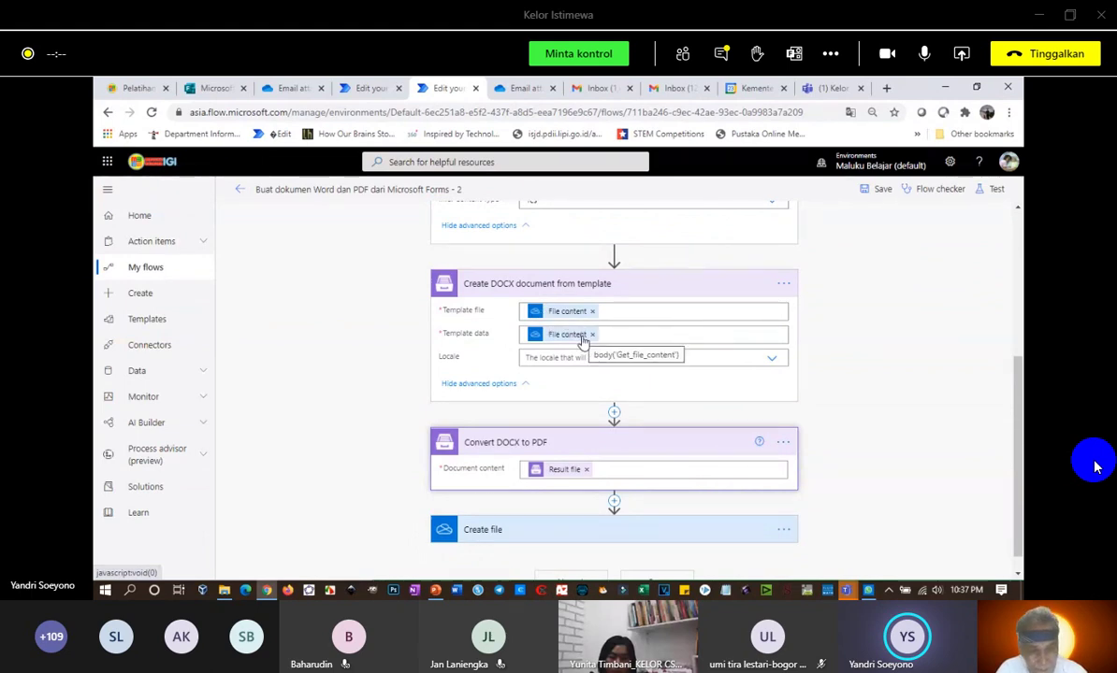
{"action": "scroll", "coordinate": [598, 329], "scroll_direction": "up", "scroll_amount": 4}
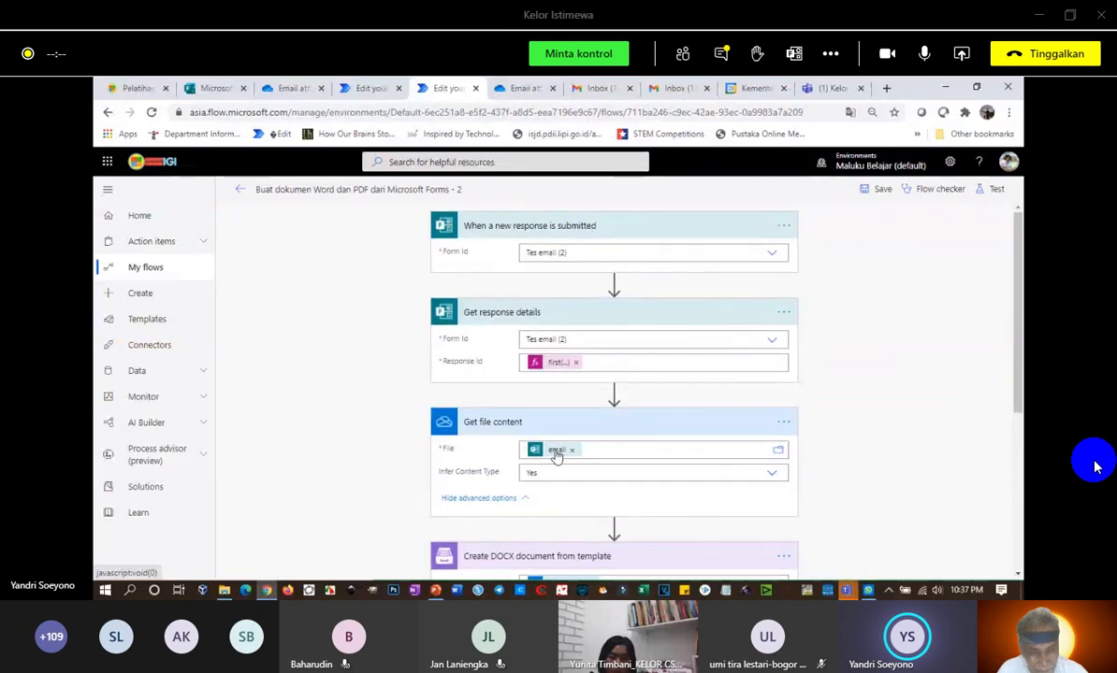
{"action": "scroll", "coordinate": [555, 455], "scroll_direction": "down", "scroll_amount": 3}
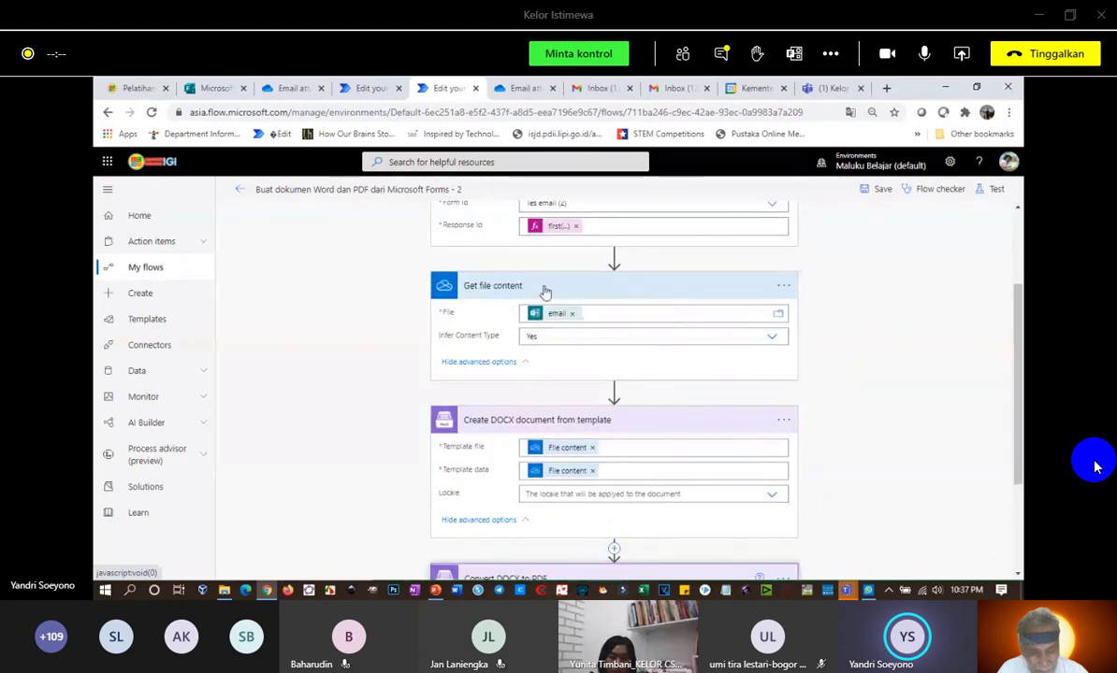
{"action": "scroll", "coordinate": [550, 318], "scroll_direction": "up", "scroll_amount": 3}
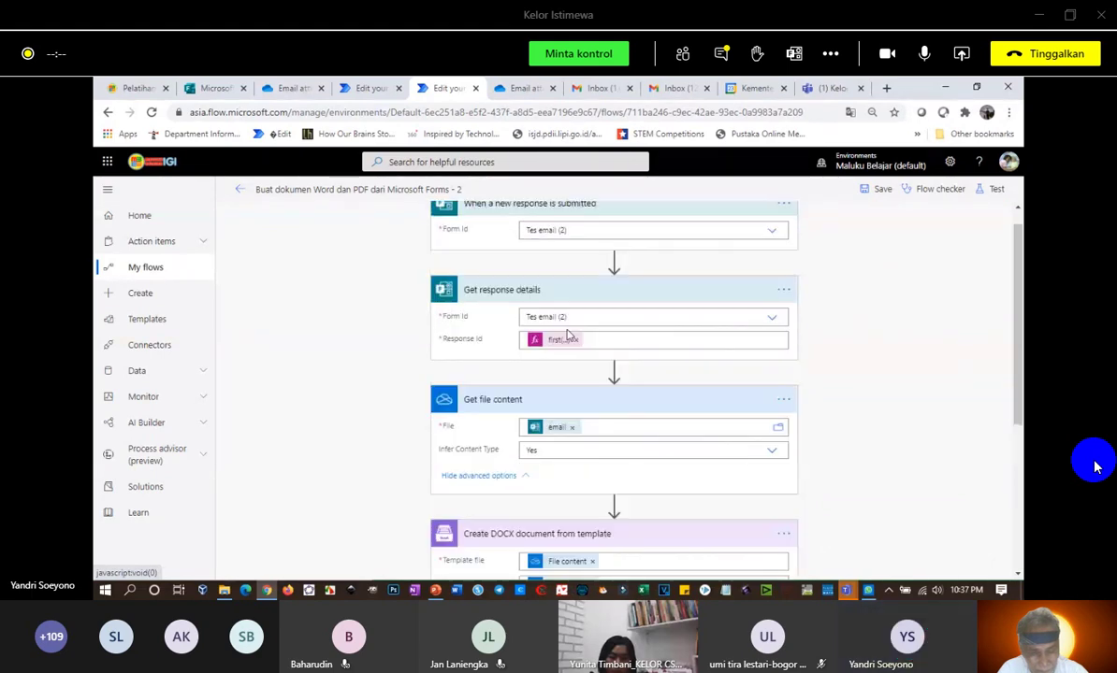
{"action": "left_click", "coordinate": [587, 429]}
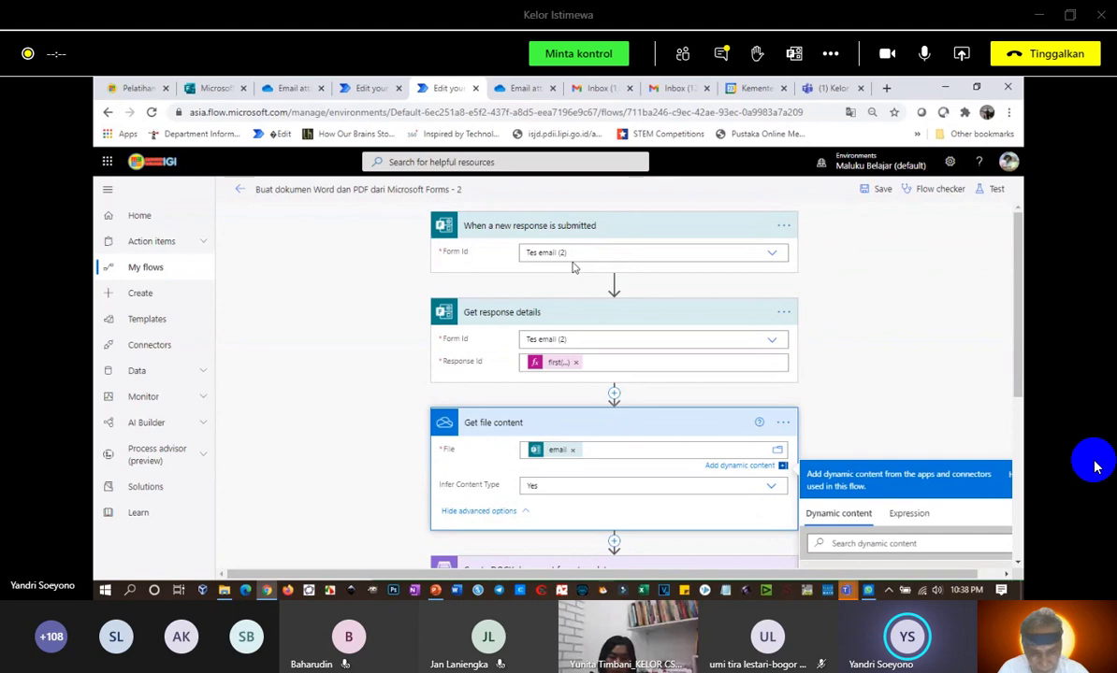
Complete the subject of the Send an email (V2) action as "Sertifikat Kelor".
{"action": "scroll", "coordinate": [561, 266], "scroll_direction": "down", "scroll_amount": 5}
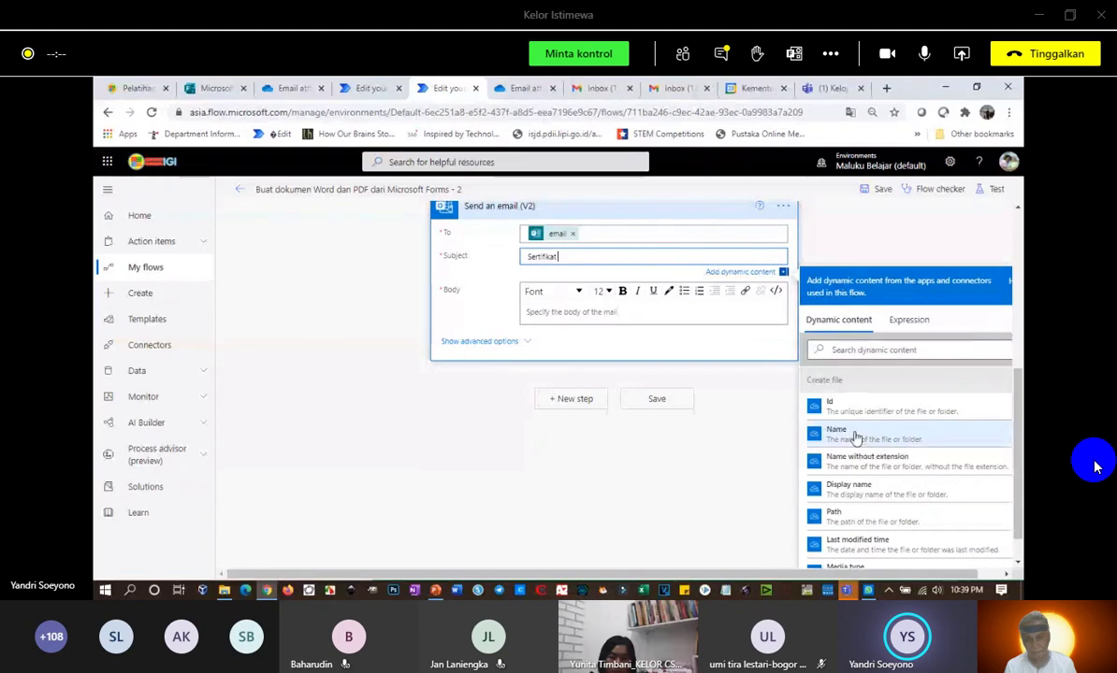
{"action": "scroll", "coordinate": [879, 477], "scroll_direction": "down", "scroll_amount": 5}
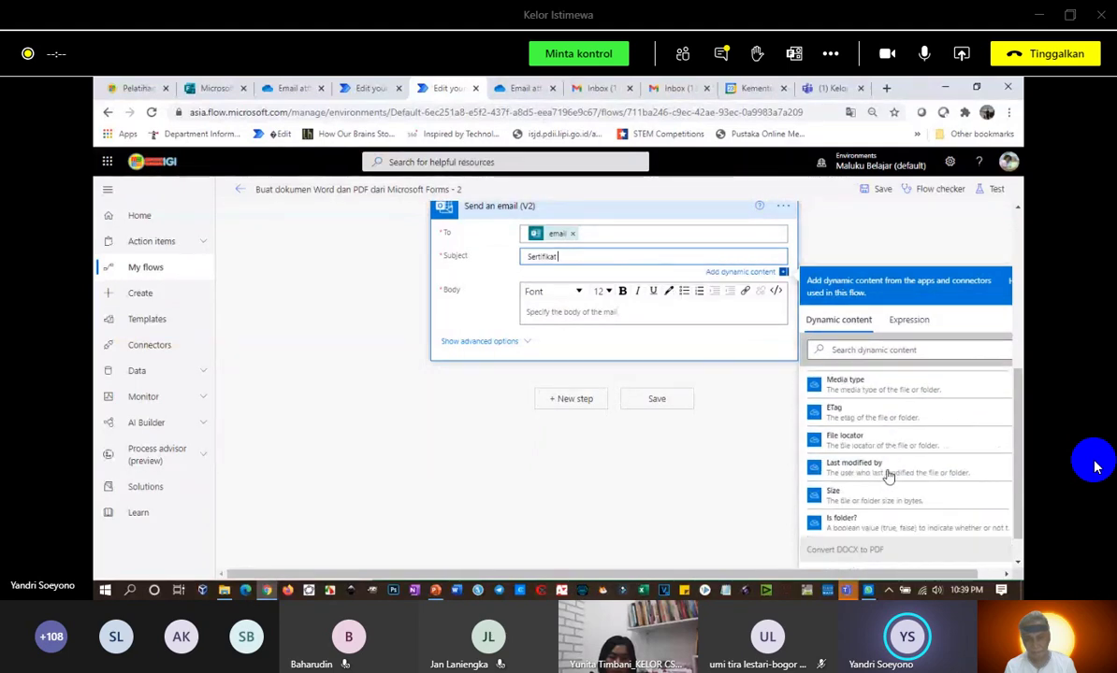
{"action": "scroll", "coordinate": [877, 481], "scroll_direction": "up", "scroll_amount": 5}
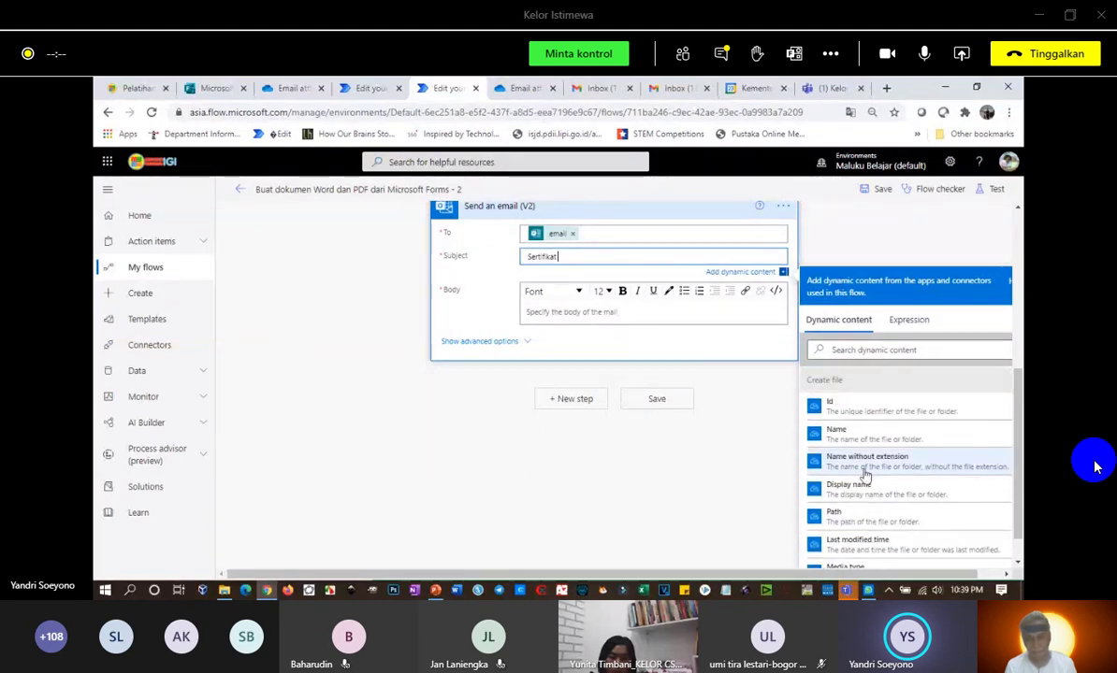
{"action": "type", "text": "k"}
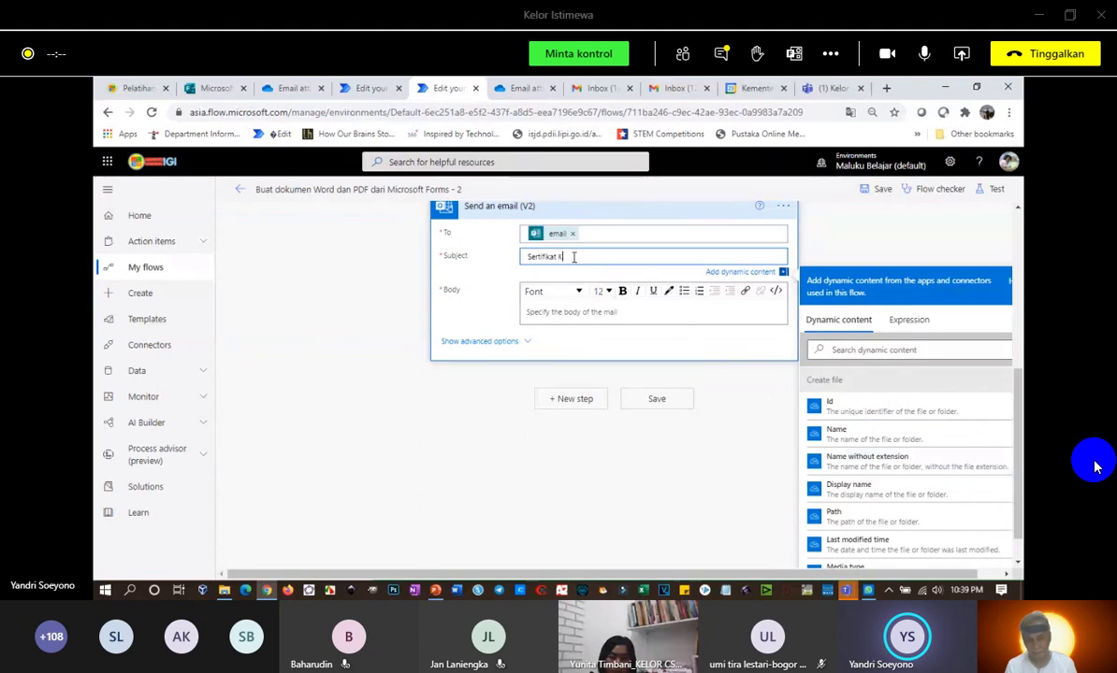
{"action": "type", "text": "elor"}
Add an attachment named "ser" to the Send an email action, using the Convert DOCX to PDF Result file as its content.
{"action": "left_click", "coordinate": [503, 343]}
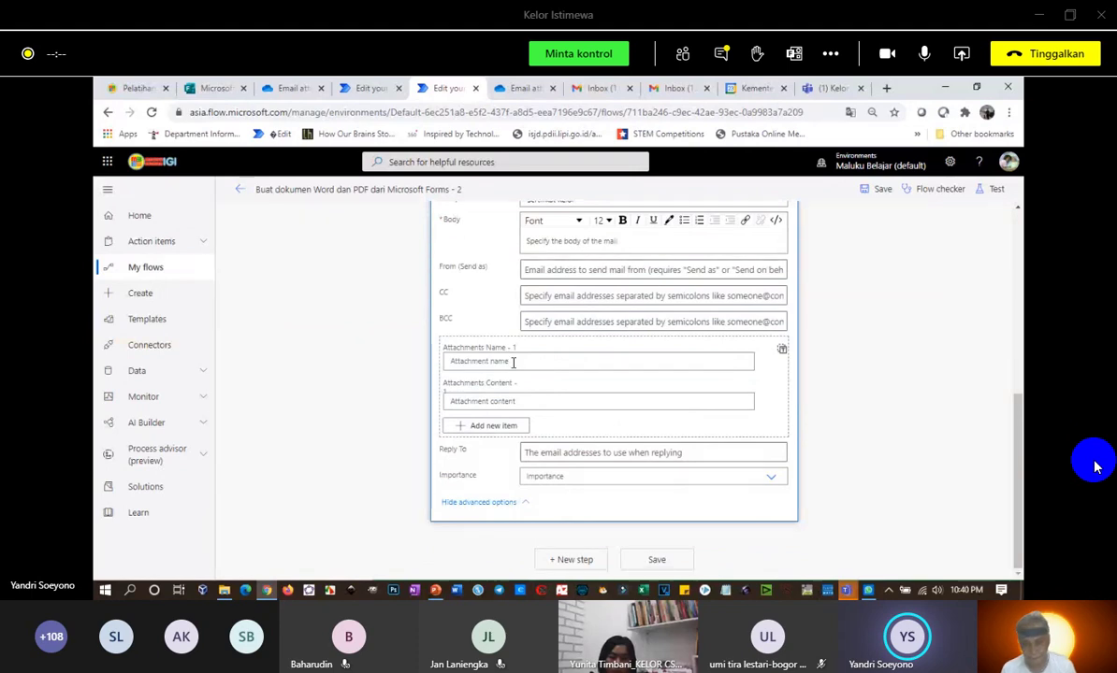
{"action": "left_click", "coordinate": [512, 362]}
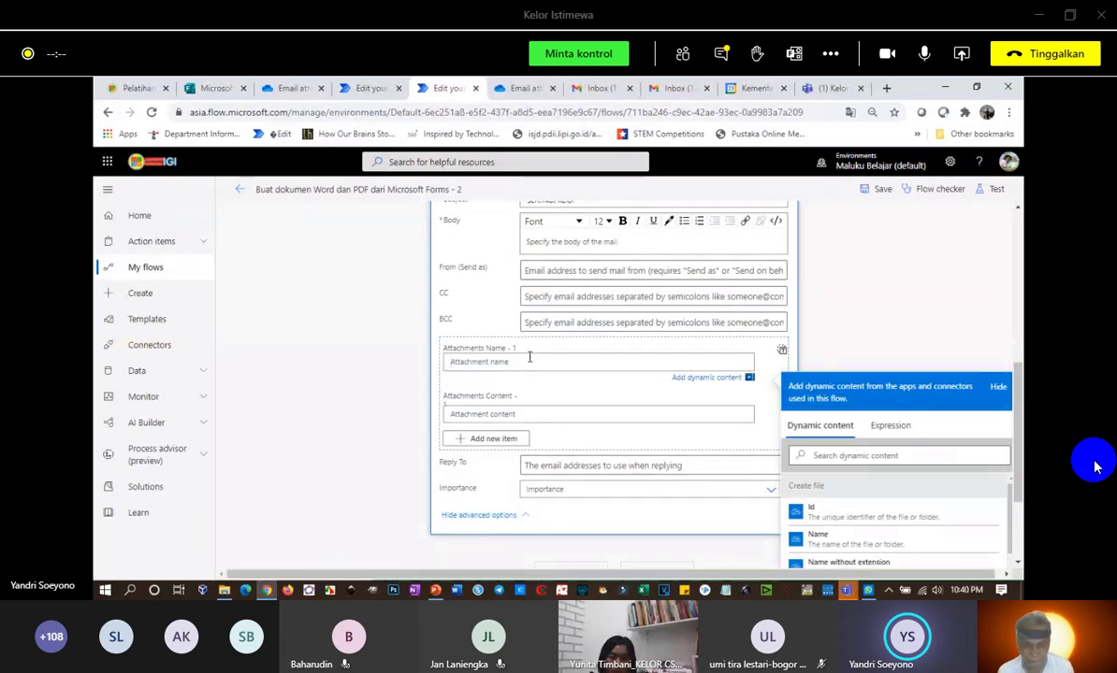
{"action": "type", "text": "se"}
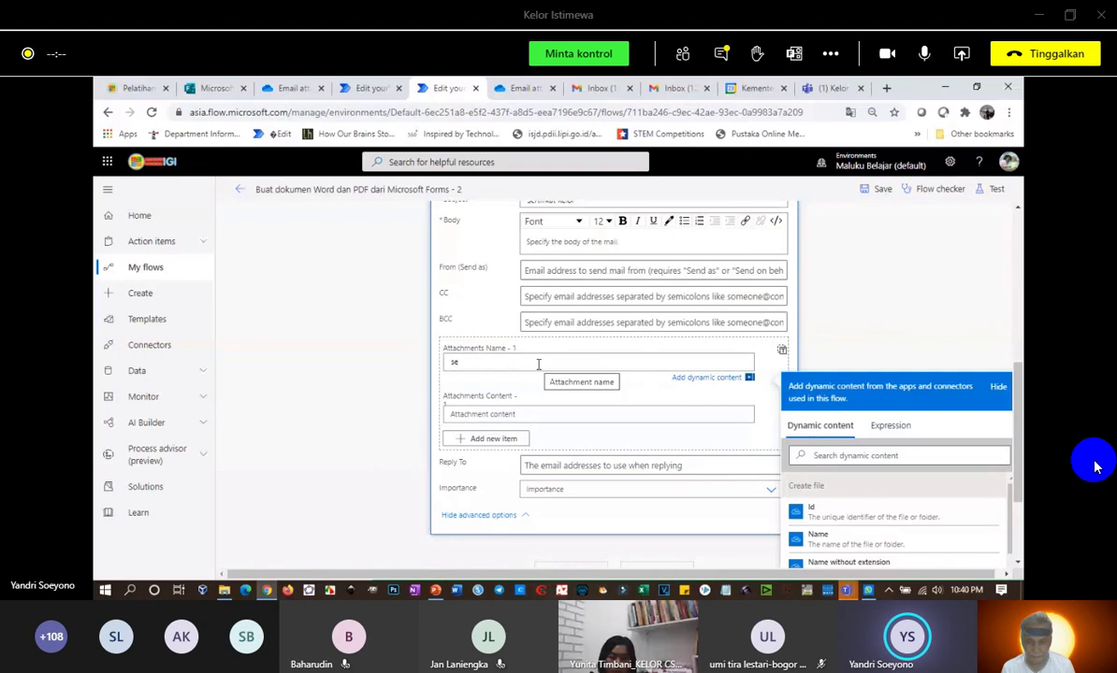
{"action": "left_click", "coordinate": [493, 416]}
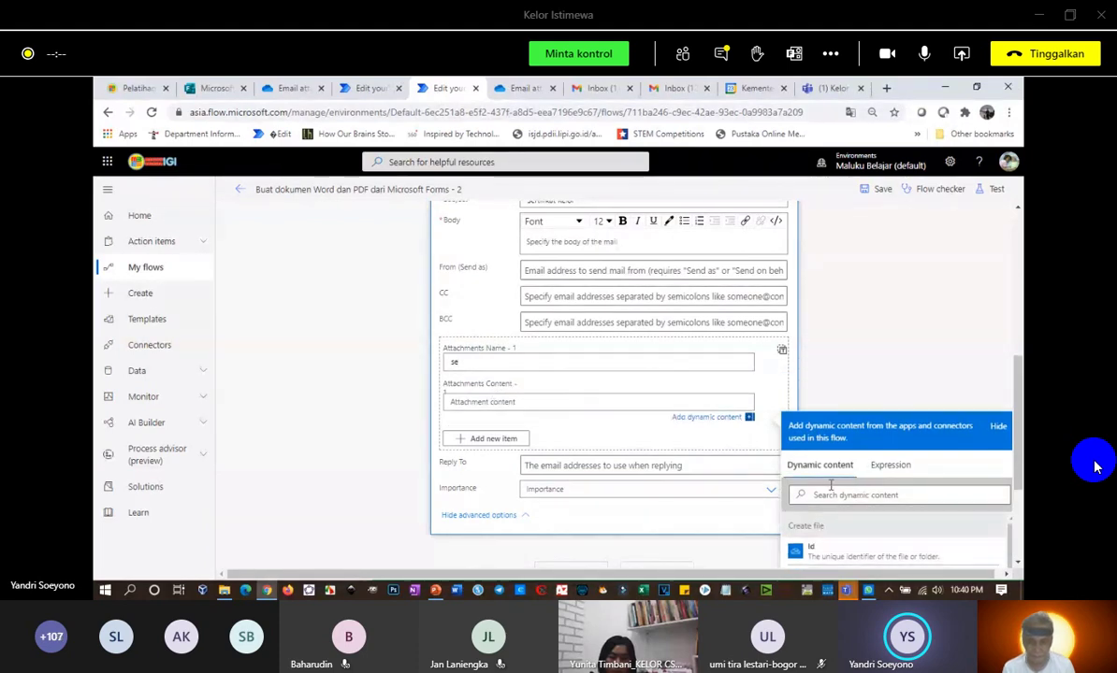
{"action": "scroll", "coordinate": [846, 376], "scroll_direction": "down", "scroll_amount": 5}
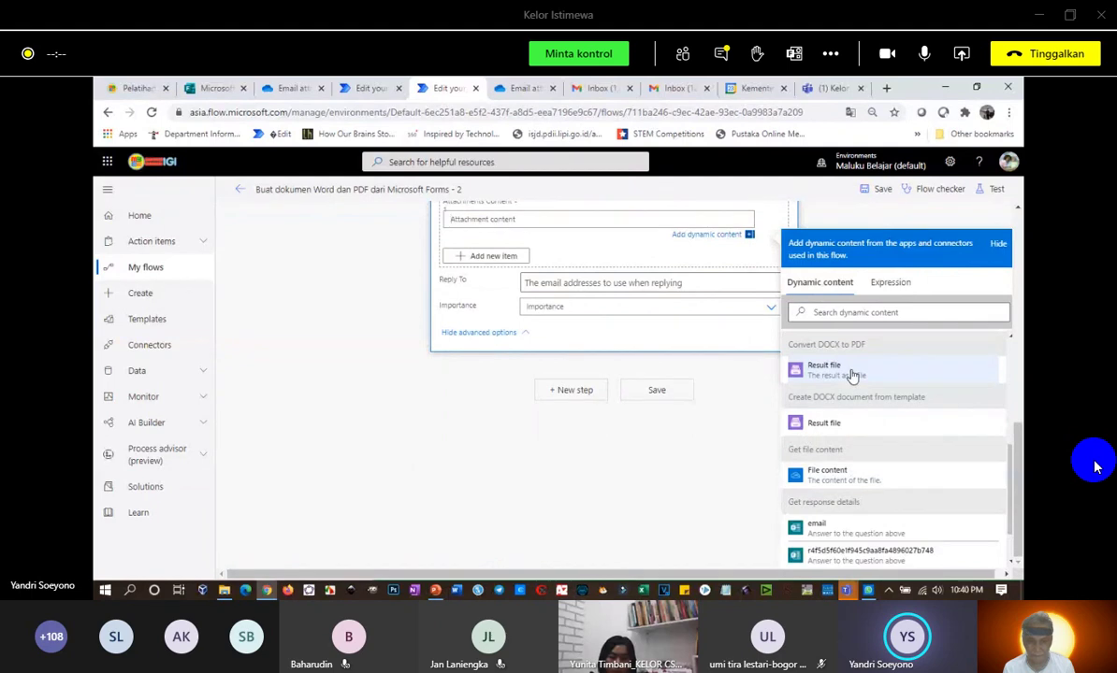
{"action": "left_click", "coordinate": [851, 374]}
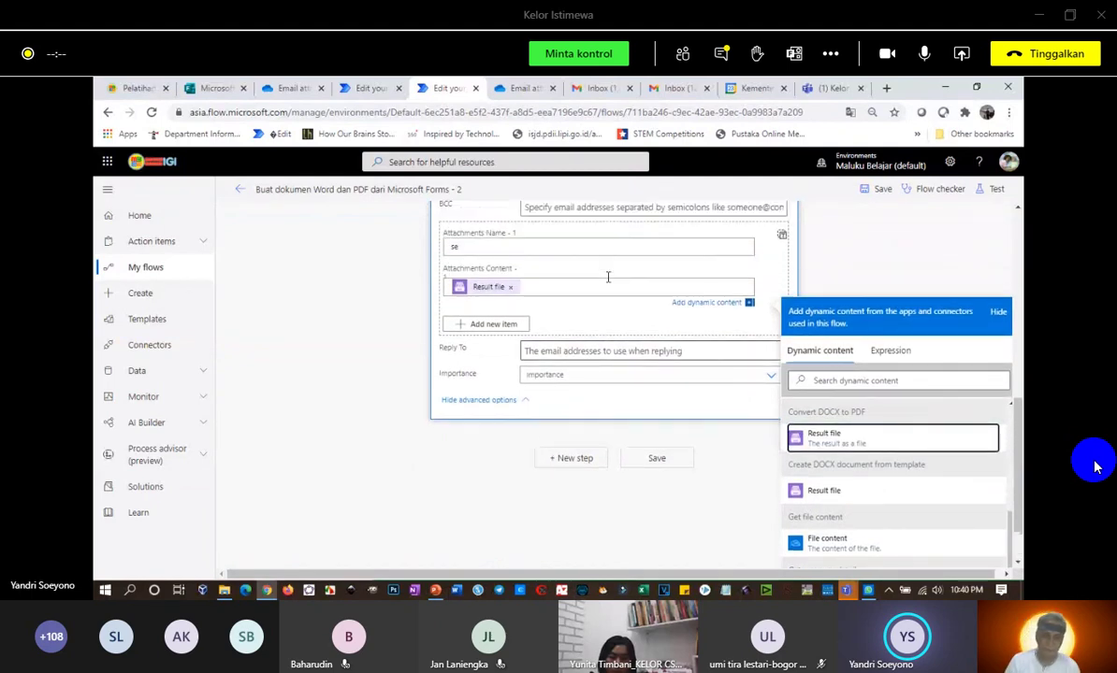
{"action": "left_click", "coordinate": [496, 248]}
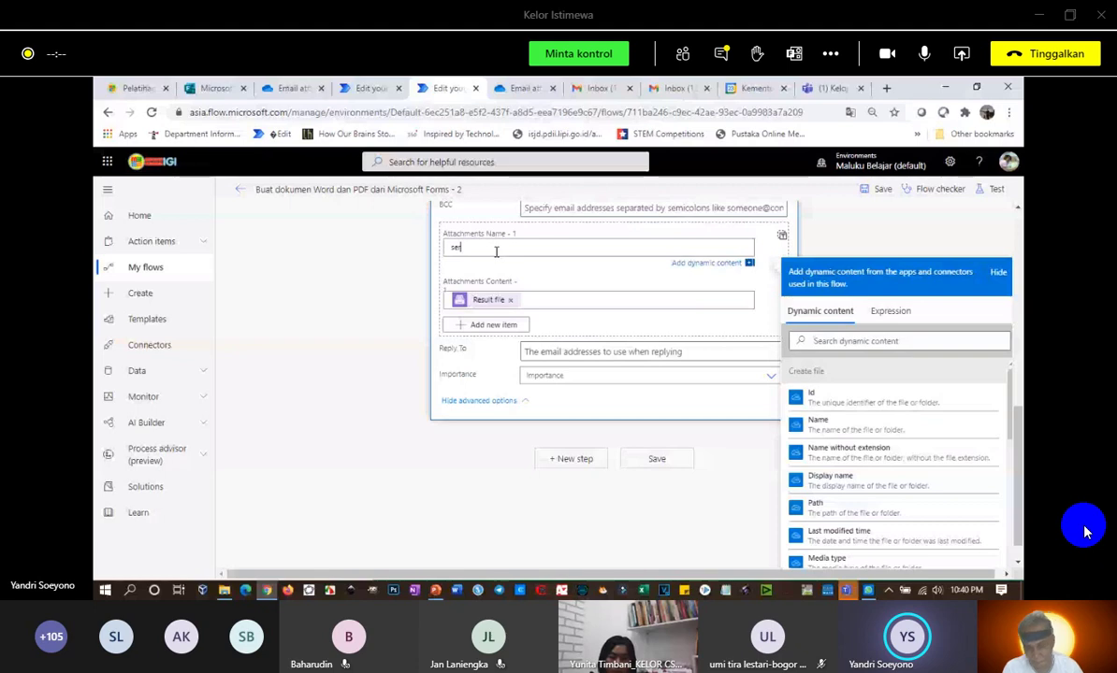
{"action": "scroll", "coordinate": [510, 249], "scroll_direction": "up", "scroll_amount": 10}
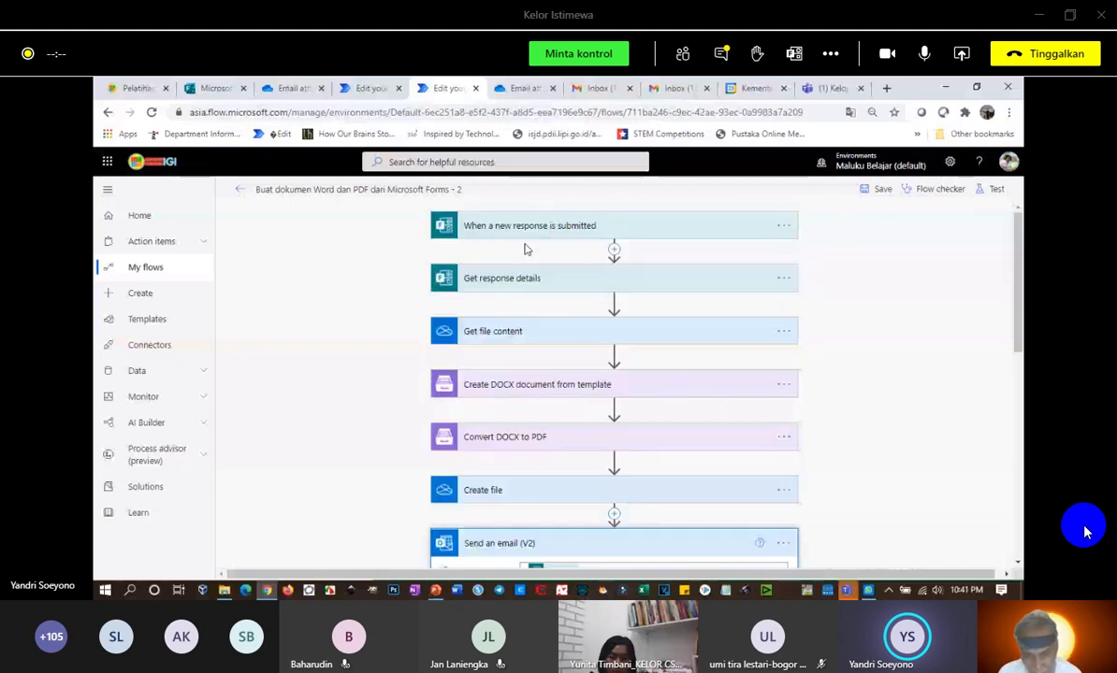